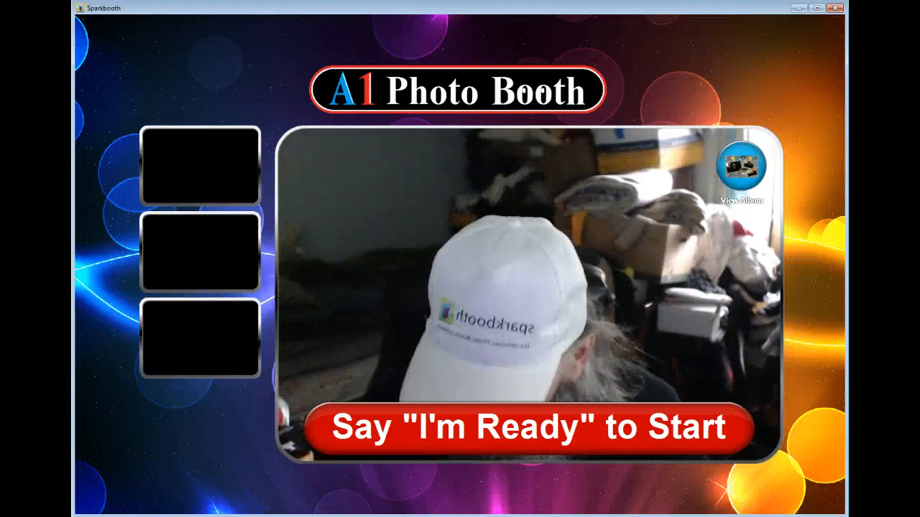
Step: Open the camera settings, set Green Screen to Photo & Preview, and open the background selection
{"action": "key", "text": "ctrl+2"}
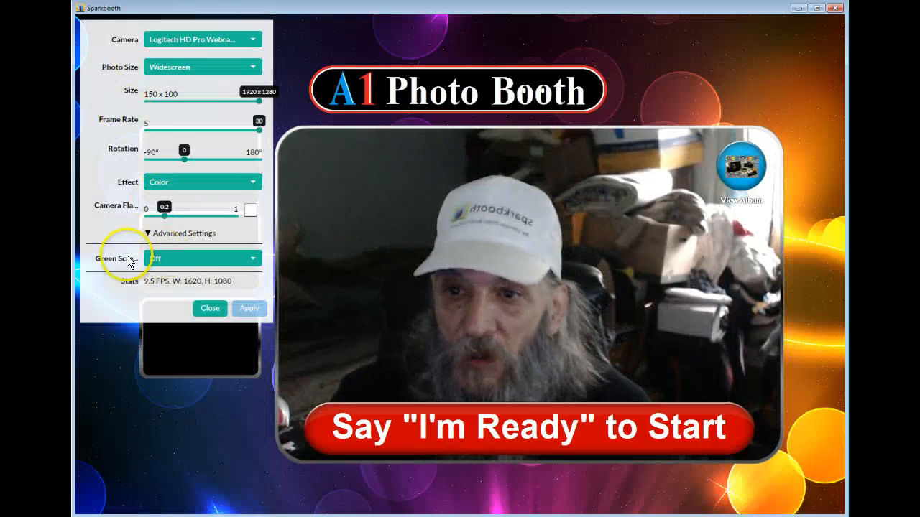
{"action": "left_click", "coordinate": [250, 259]}
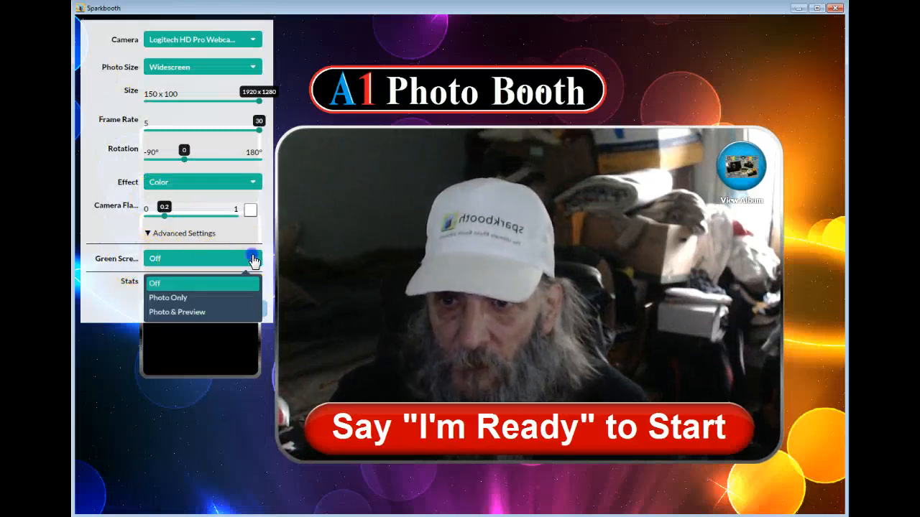
{"action": "left_click", "coordinate": [174, 314]}
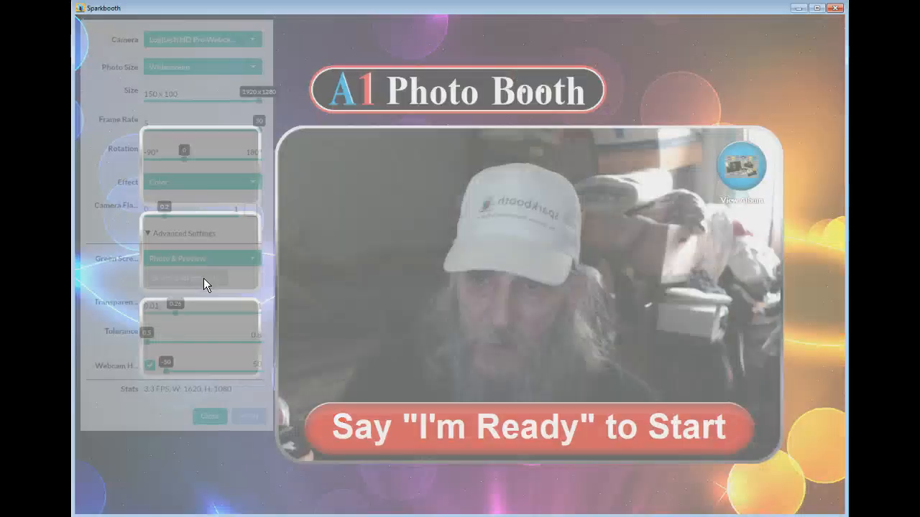
{"action": "left_click", "coordinate": [205, 279]}
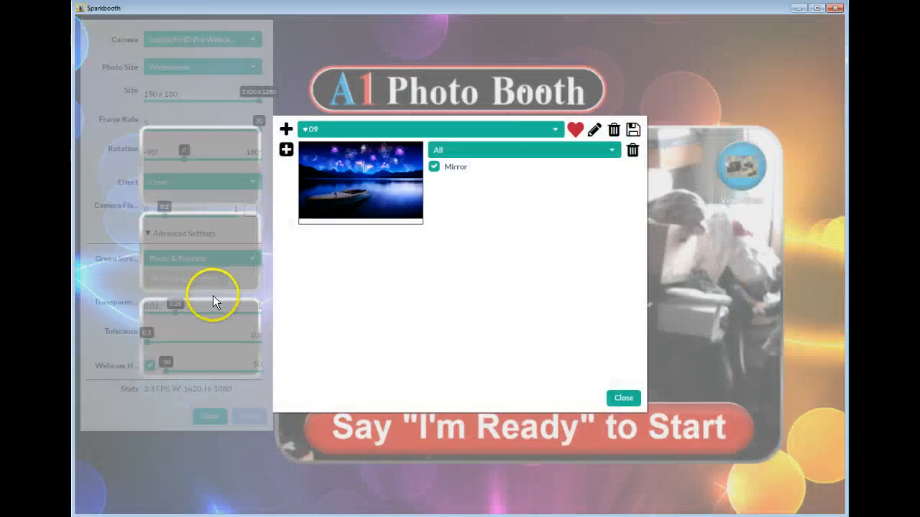
Step: Preview the saved green screen background sets 01, 02 and 03 one after another
{"action": "left_click", "coordinate": [554, 131]}
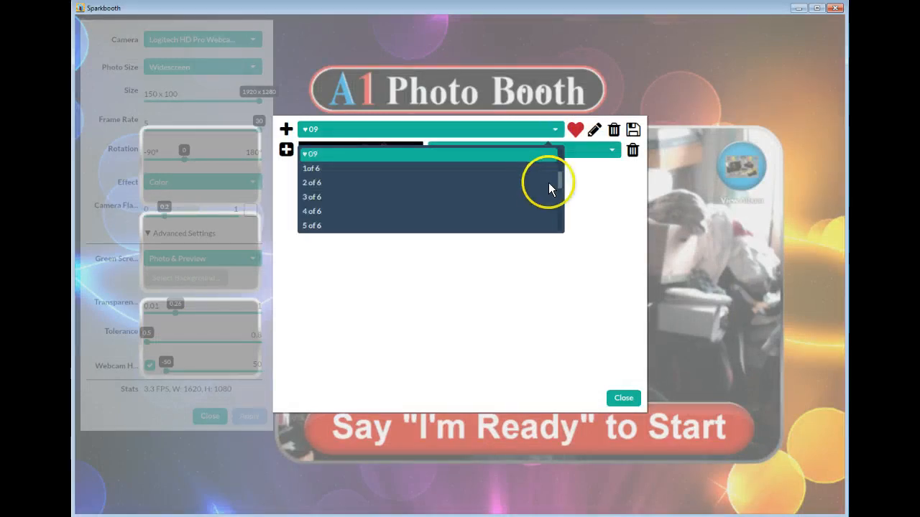
{"action": "left_click_drag", "start_coordinate": [559, 177], "coordinate": [560, 140]}
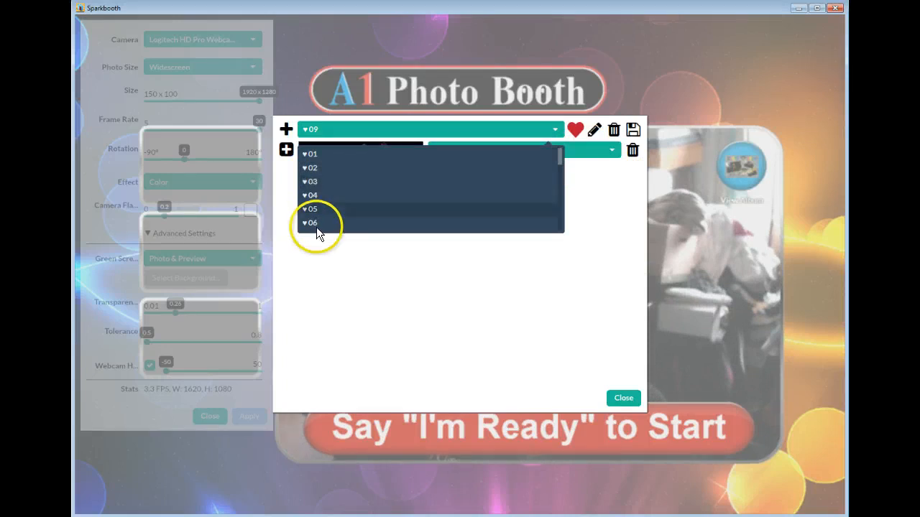
{"action": "mouse_move", "coordinate": [561, 157]}
{"action": "left_mouse_down"}
{"action": "mouse_move", "coordinate": [561, 179]}
{"action": "mouse_move", "coordinate": [561, 148]}
{"action": "left_mouse_up"}
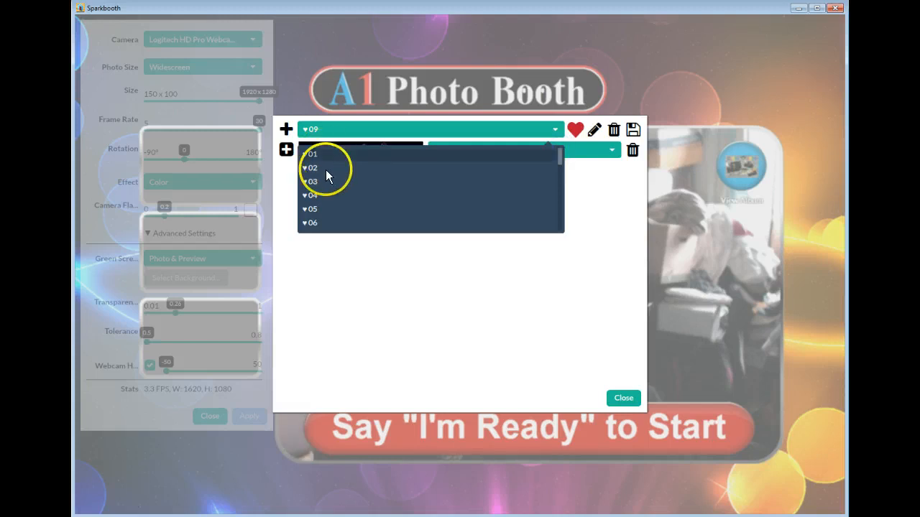
{"action": "left_click", "coordinate": [315, 155]}
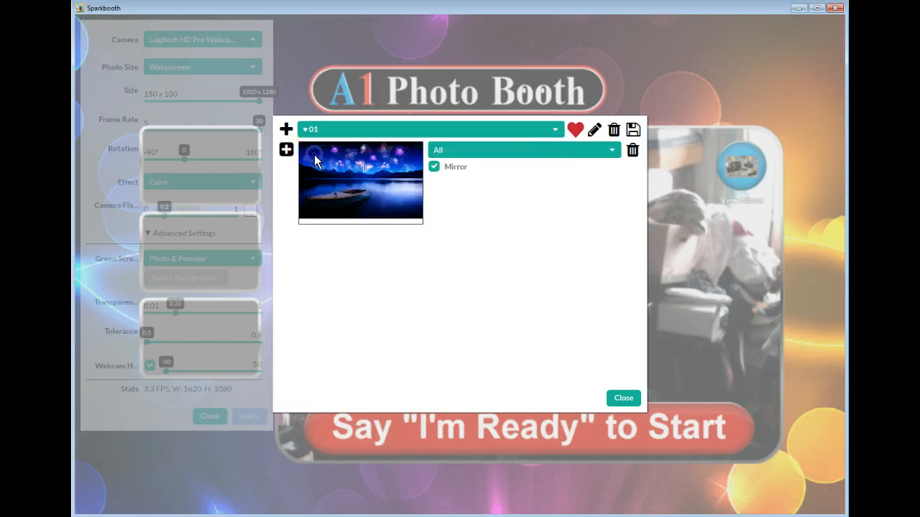
{"action": "left_click", "coordinate": [561, 230]}
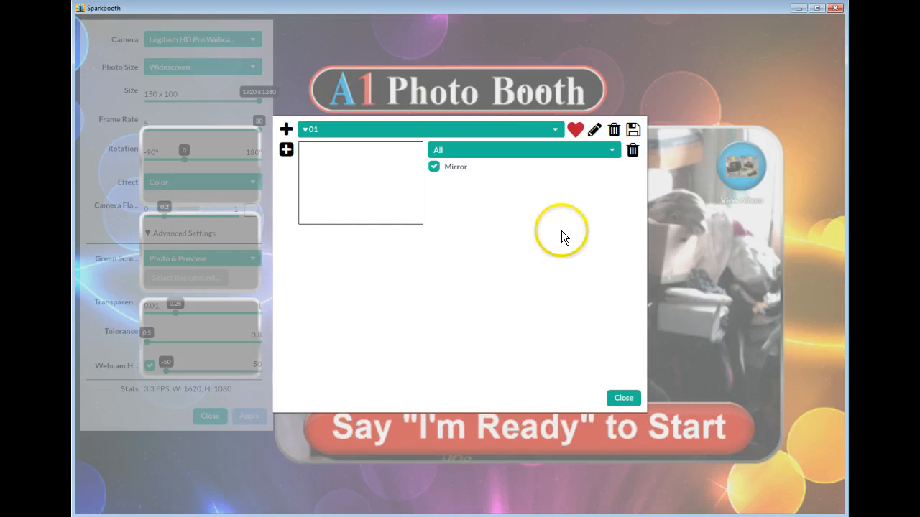
{"action": "left_click", "coordinate": [553, 132]}
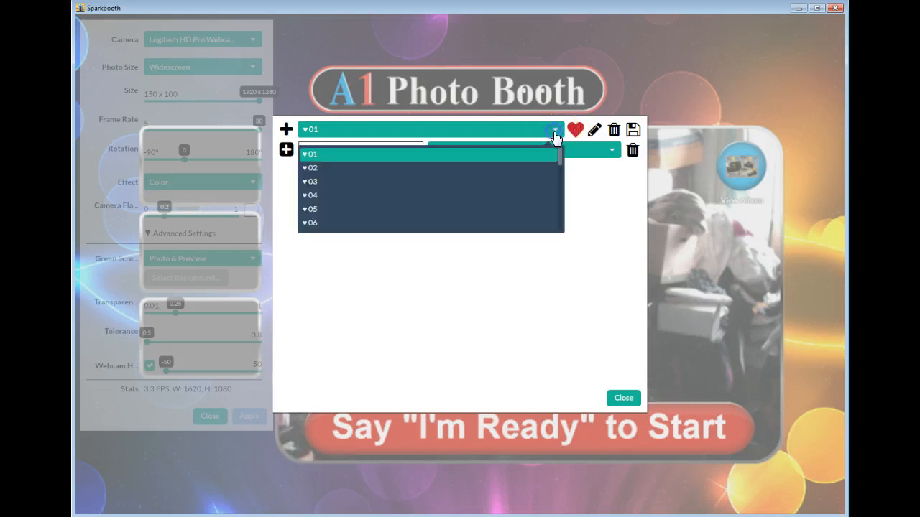
{"action": "left_click", "coordinate": [321, 168]}
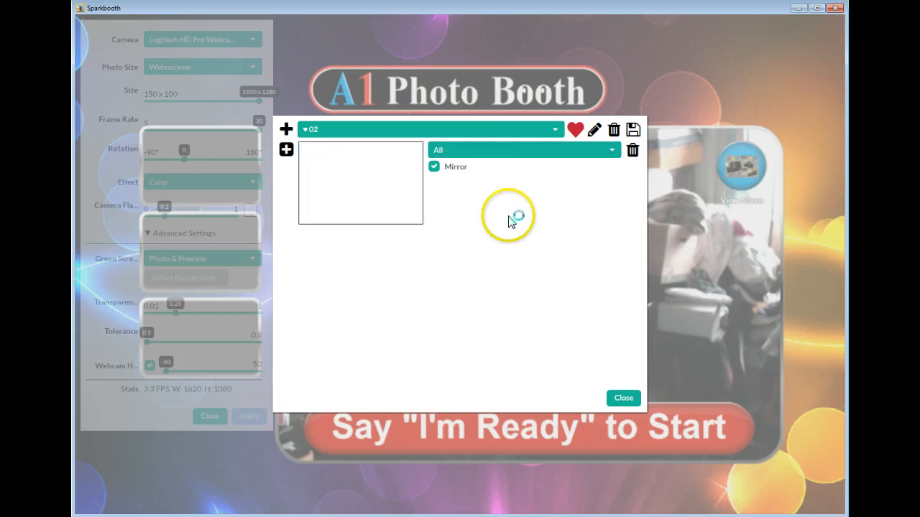
{"action": "left_click", "coordinate": [555, 127]}
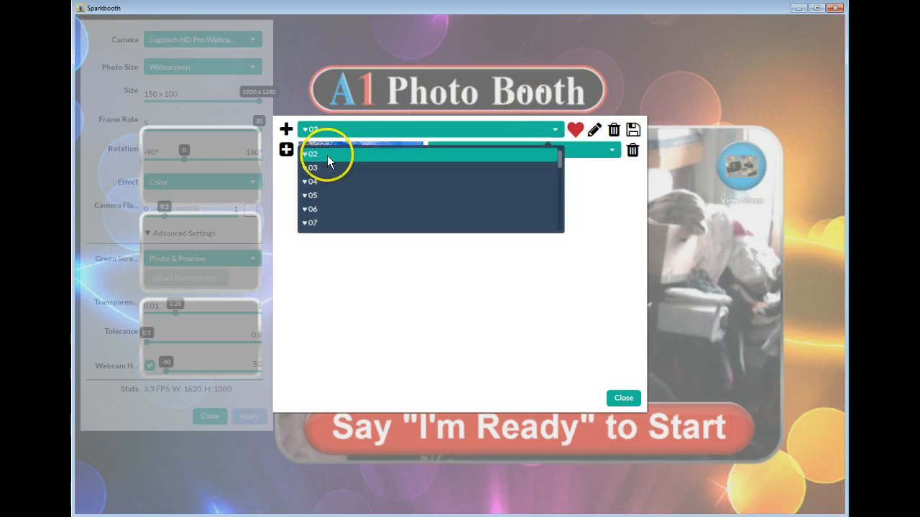
{"action": "left_click", "coordinate": [312, 168]}
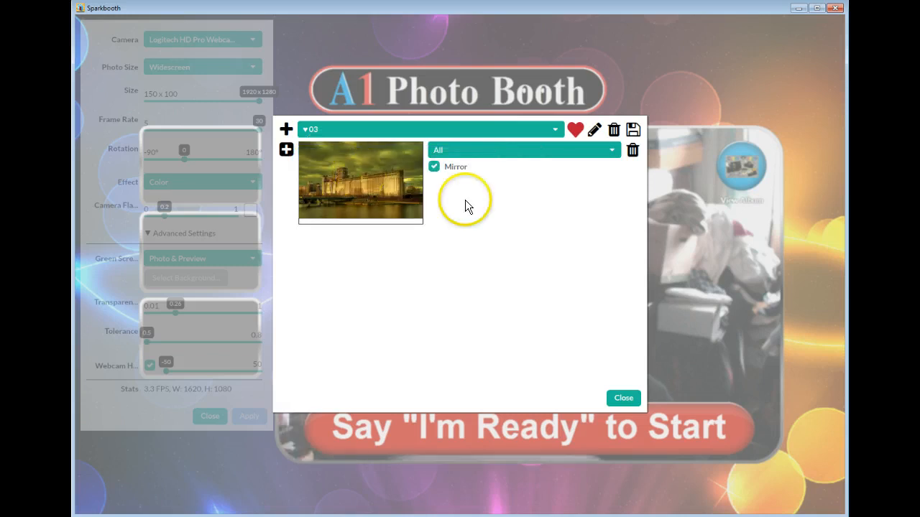
Step: Choose the background set "3 of 6" and mark it as a favourite
{"action": "left_click", "coordinate": [556, 131]}
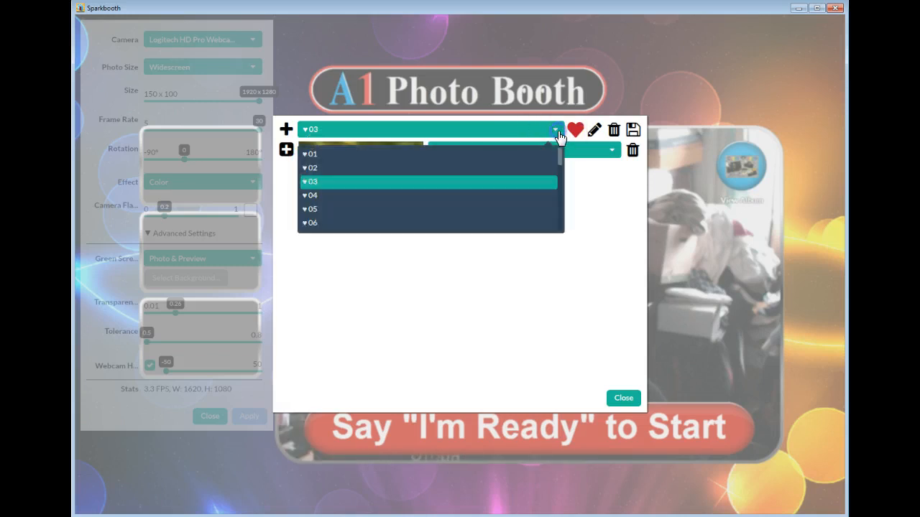
{"action": "scroll", "coordinate": [360, 180], "scroll_direction": "down", "scroll_amount": 2}
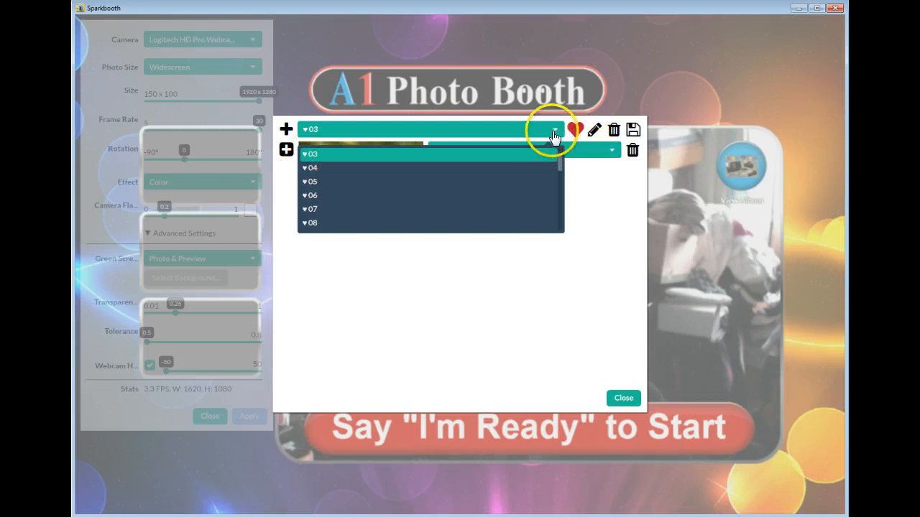
{"action": "left_click_drag", "start_coordinate": [558, 165], "coordinate": [559, 188]}
{"action": "left_click", "coordinate": [312, 178]}
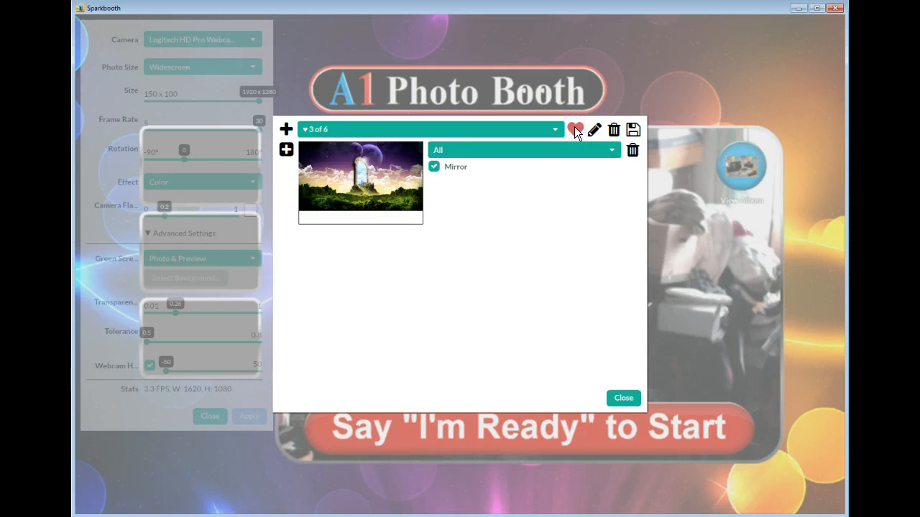
Step: Remove the favourite mark from "3 of 6" and look through the favourites in the list of background sets
{"action": "left_click", "coordinate": [554, 129]}
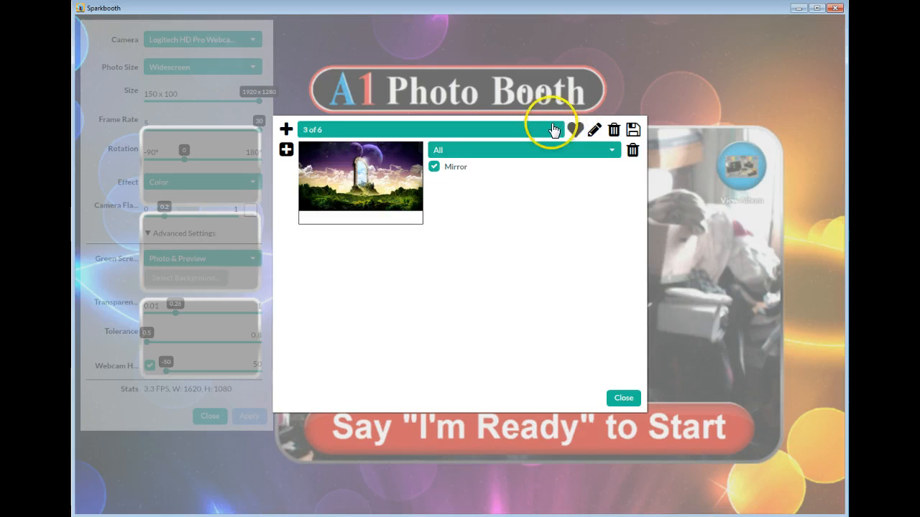
{"action": "scroll", "coordinate": [556, 180], "scroll_direction": "down", "scroll_amount": 2}
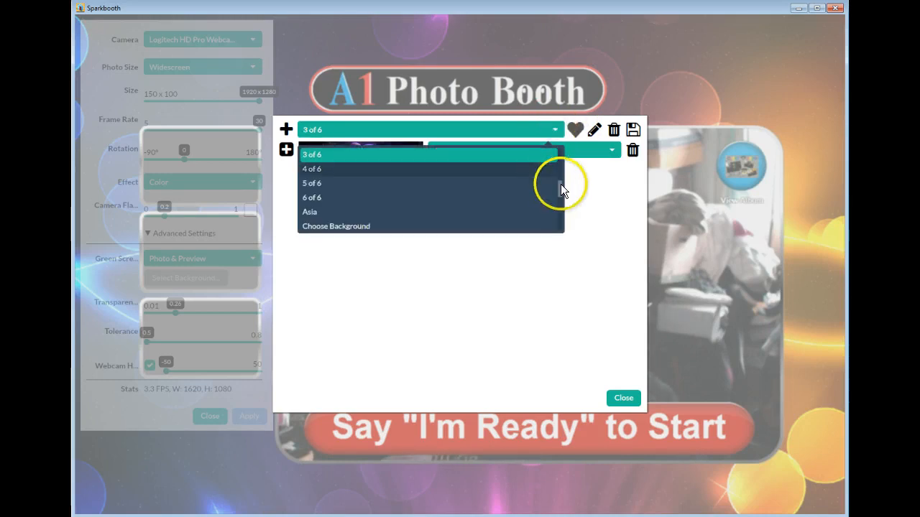
{"action": "left_click_drag", "start_coordinate": [561, 184], "coordinate": [561, 154]}
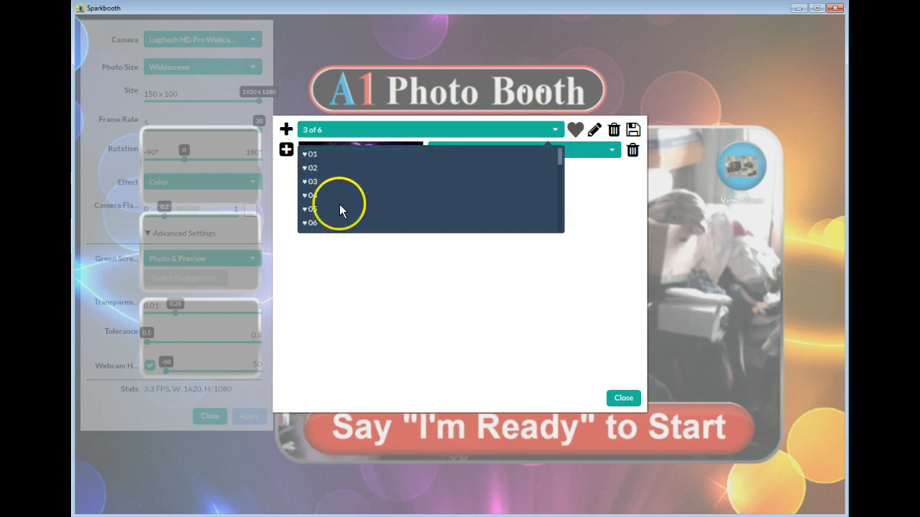
{"action": "left_click", "coordinate": [595, 241]}
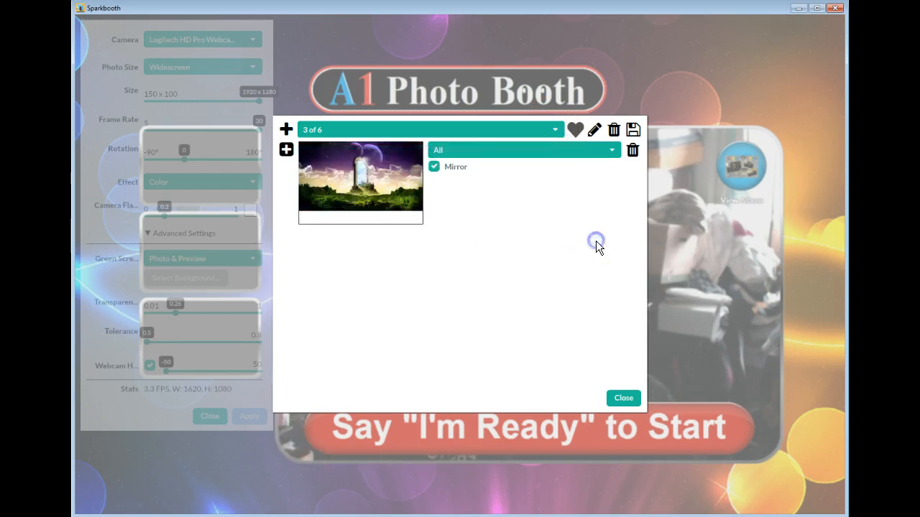
Step: Create a new green screen background set named "creen Background"
{"action": "left_click", "coordinate": [287, 132]}
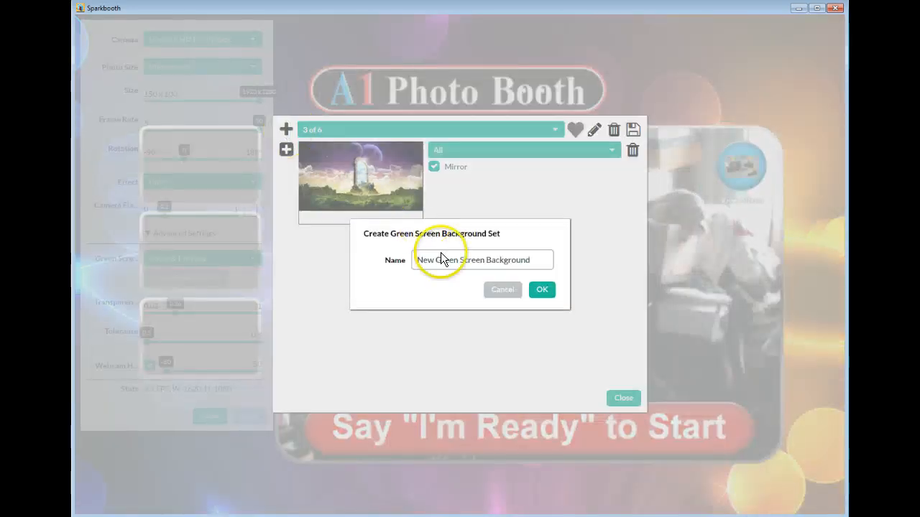
{"action": "left_click", "coordinate": [463, 259]}
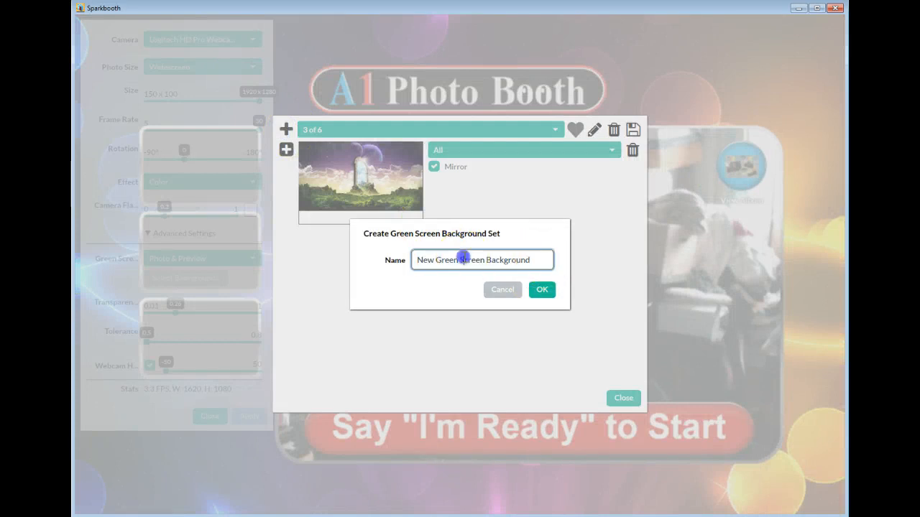
{"action": "key", "text": "BackSpace"}
{"action": "key", "text": "BackSpace"}
{"action": "key", "text": "BackSpace"}
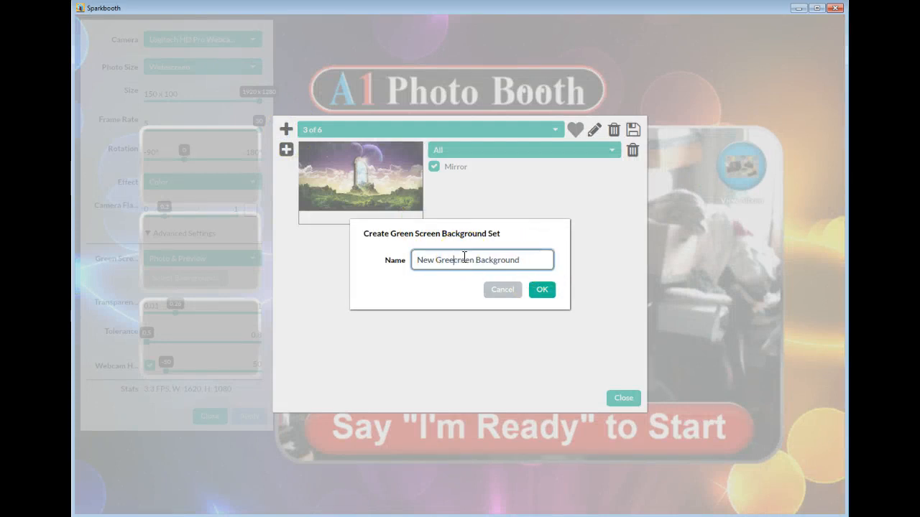
{"action": "key", "text": "BackSpace"}
{"action": "key", "text": "BackSpace"}
{"action": "key", "text": "BackSpace"}
{"action": "key", "text": "BackSpace"}
{"action": "key", "text": "BackSpace"}
{"action": "key", "text": "BackSpace"}
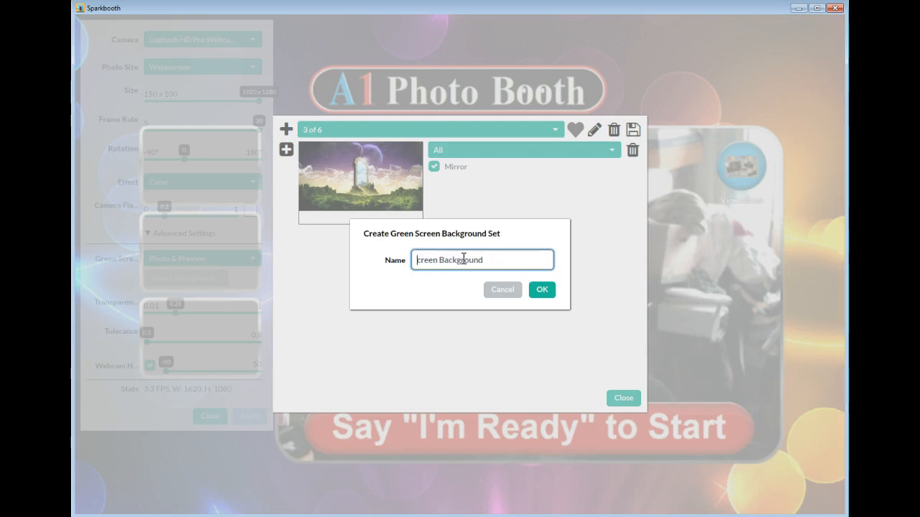
{"action": "left_click", "coordinate": [542, 289]}
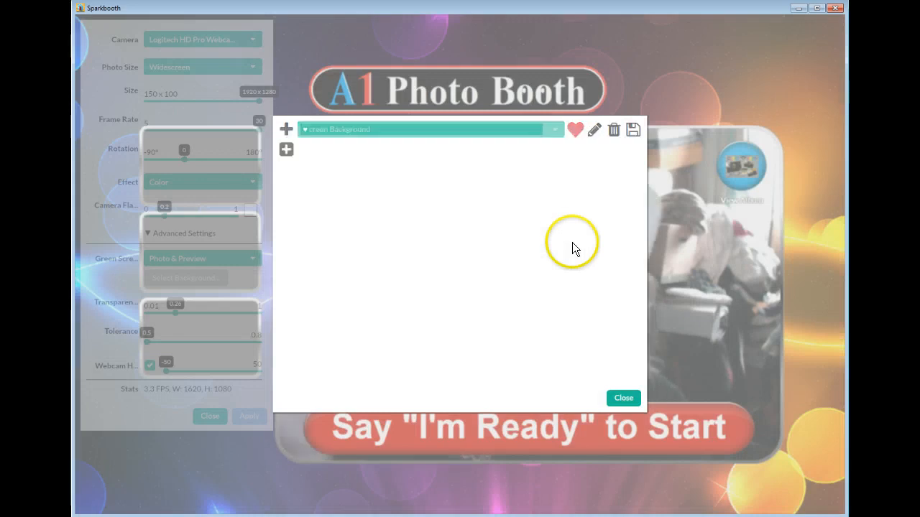
Step: Add the image MountainStream1.jpg from the Backgrounds > GS-Backgrounds folder to the new background set
{"action": "left_click", "coordinate": [286, 149]}
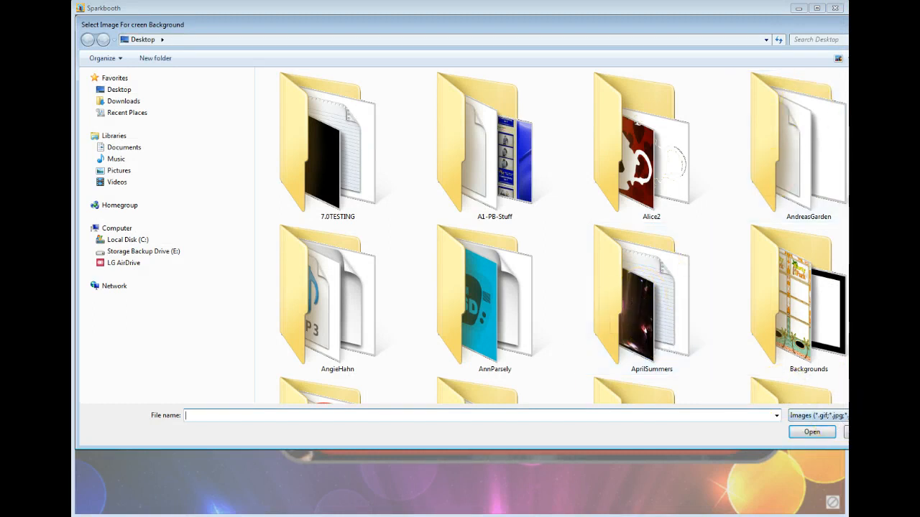
{"action": "scroll", "coordinate": [787, 97], "scroll_direction": "down", "scroll_amount": 2}
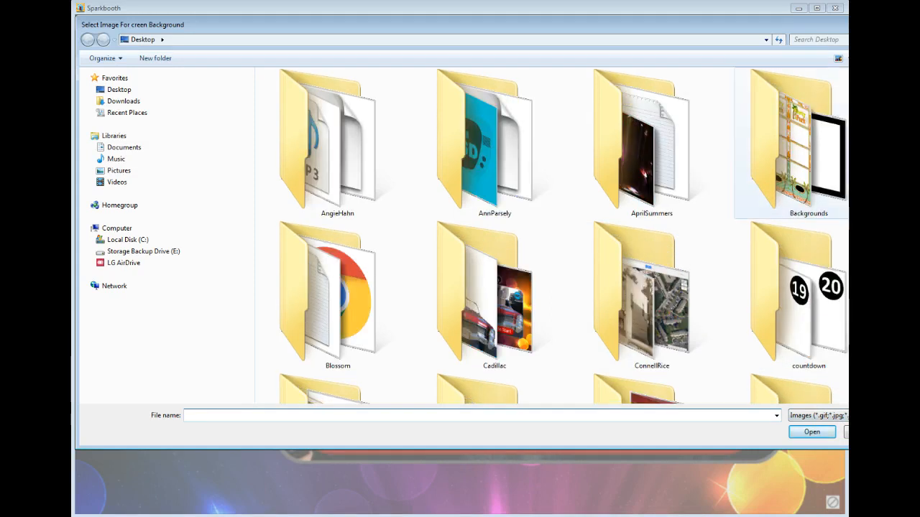
{"action": "double_click", "coordinate": [803, 166]}
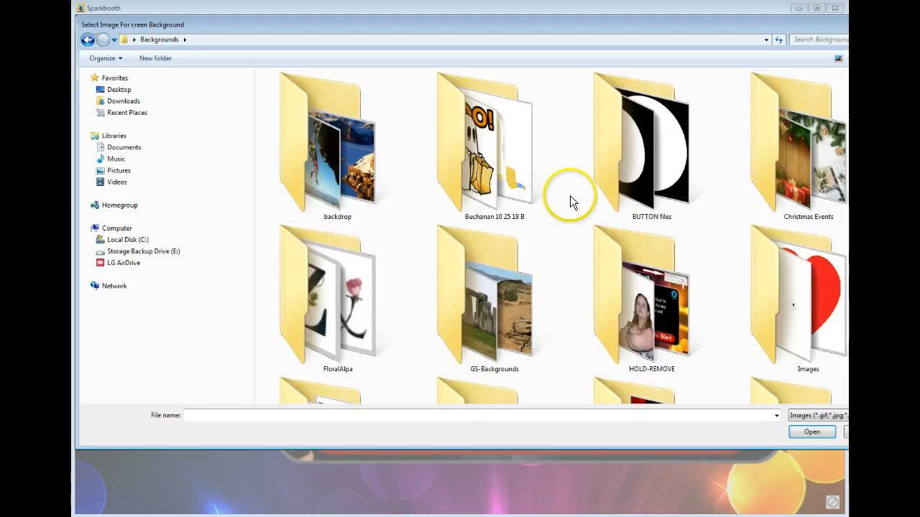
{"action": "left_click", "coordinate": [501, 336]}
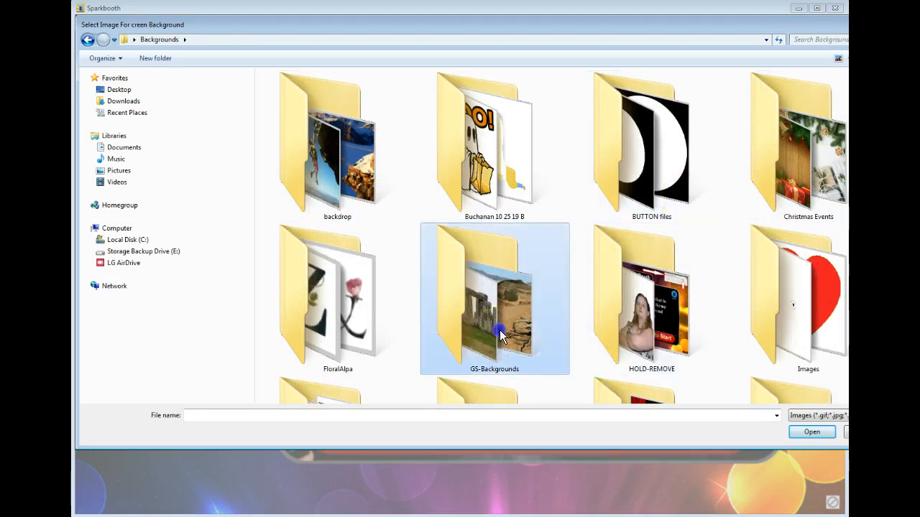
{"action": "double_click", "coordinate": [500, 336]}
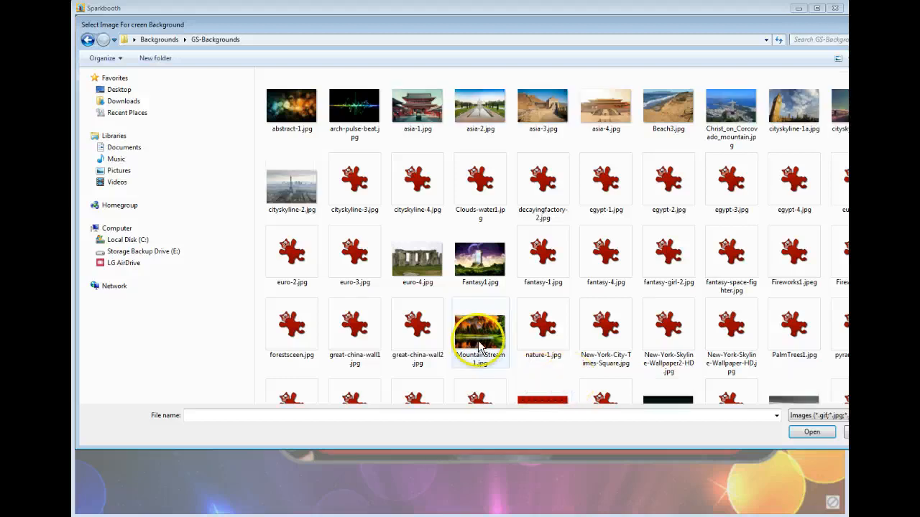
{"action": "left_click", "coordinate": [479, 345]}
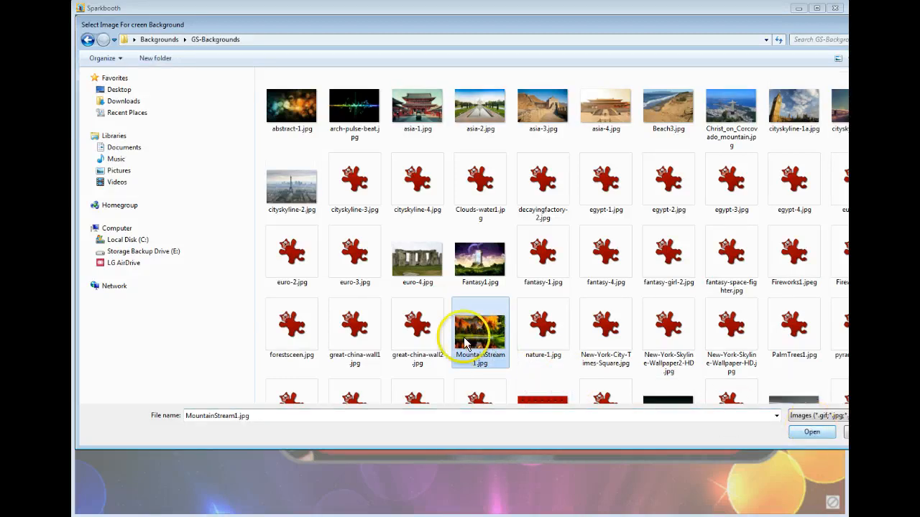
{"action": "left_click", "coordinate": [806, 432]}
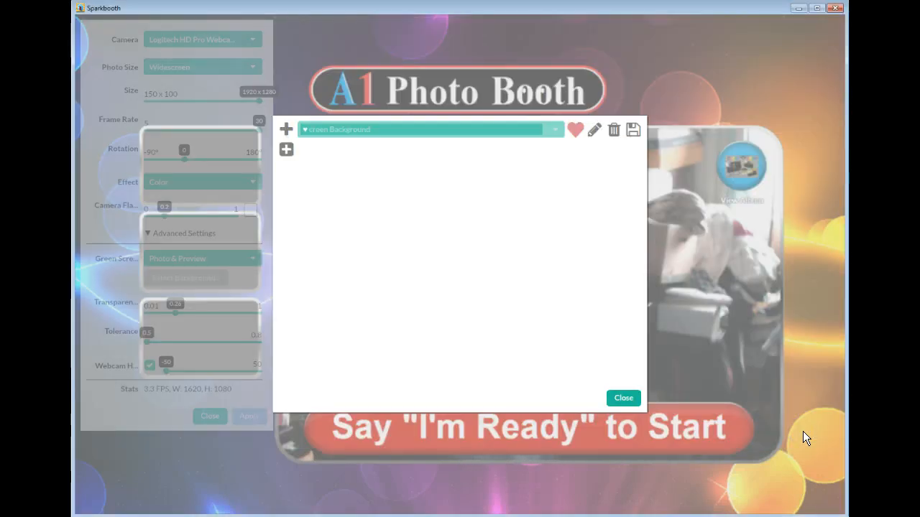
{"action": "left_click", "coordinate": [608, 340]}
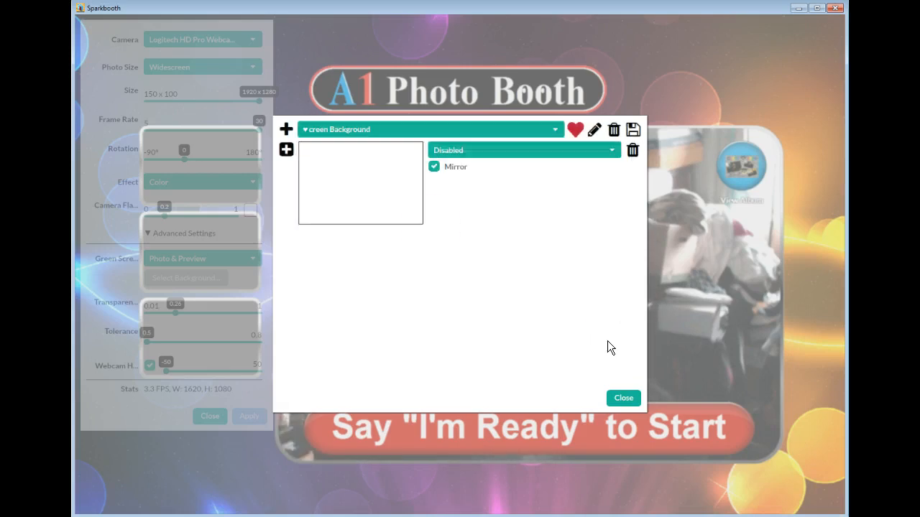
{"action": "left_click", "coordinate": [366, 207]}
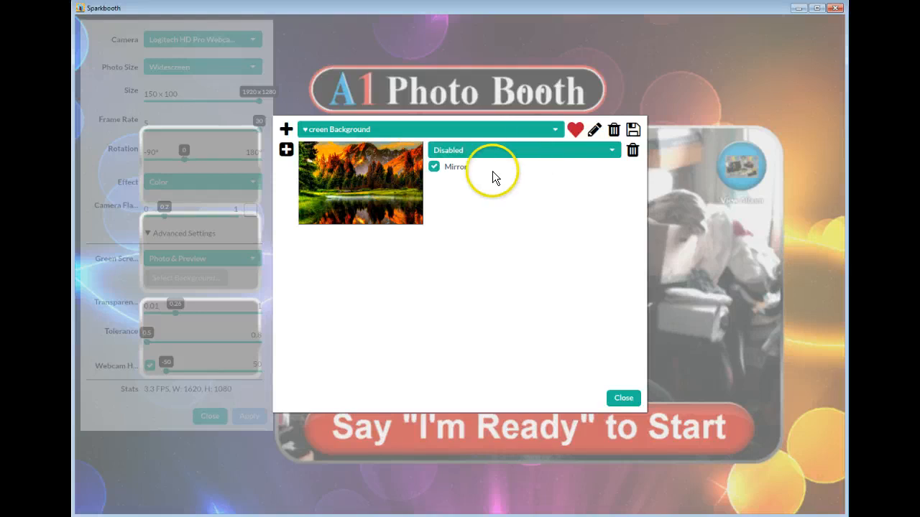
Step: Assign the mountain stream image in the new background set to All photos
{"action": "left_click", "coordinate": [613, 153]}
{"action": "scroll", "coordinate": [533, 184], "scroll_direction": "down", "scroll_amount": 2}
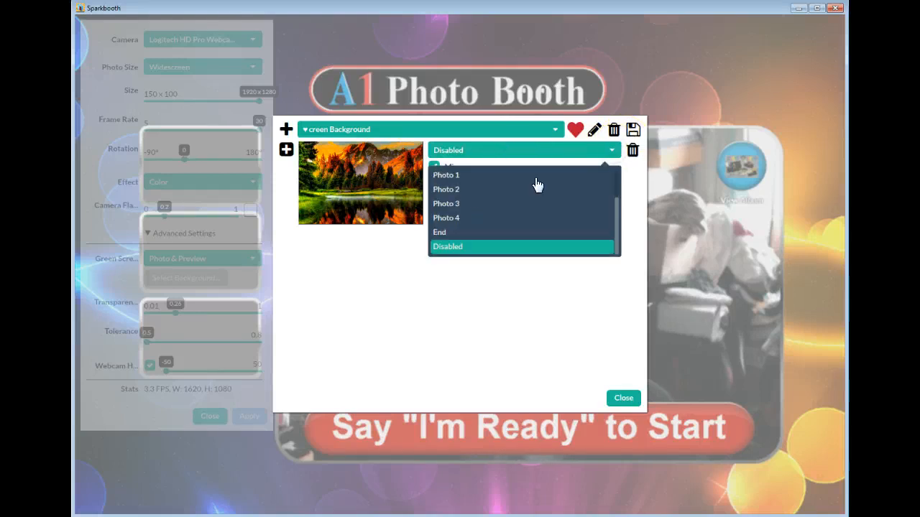
{"action": "left_click_drag", "start_coordinate": [615, 226], "coordinate": [619, 146]}
{"action": "left_click", "coordinate": [440, 176]}
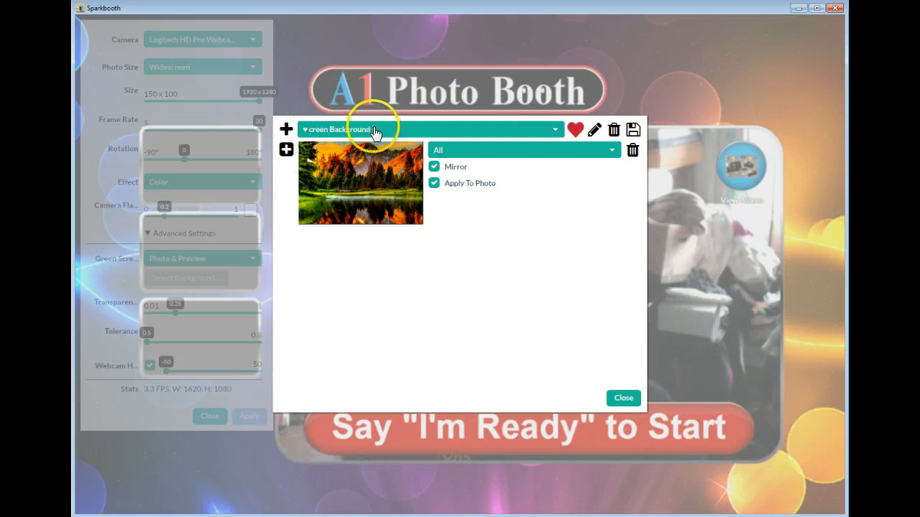
Step: Look through the list of background sets from its beginning, starting with the favourites 01 to 06
{"action": "left_click", "coordinate": [554, 131]}
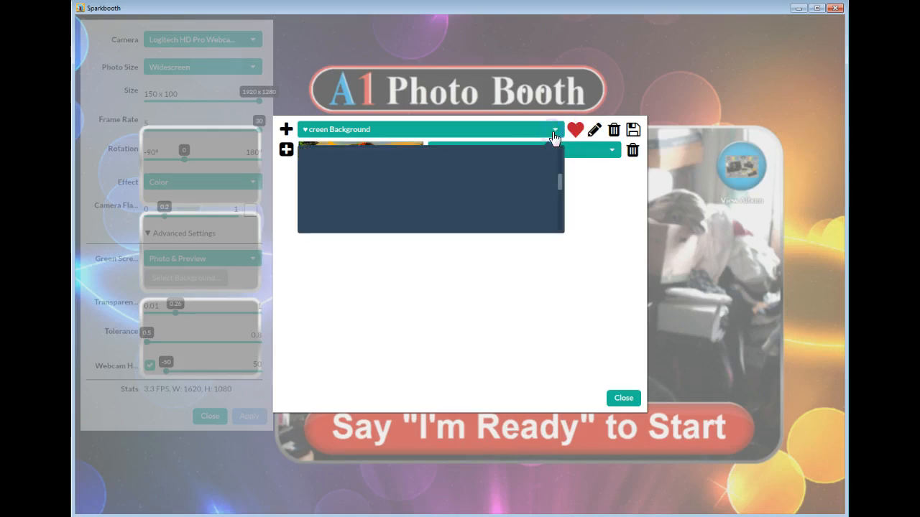
{"action": "left_click", "coordinate": [563, 183]}
{"action": "left_click_drag", "start_coordinate": [563, 185], "coordinate": [562, 138]}
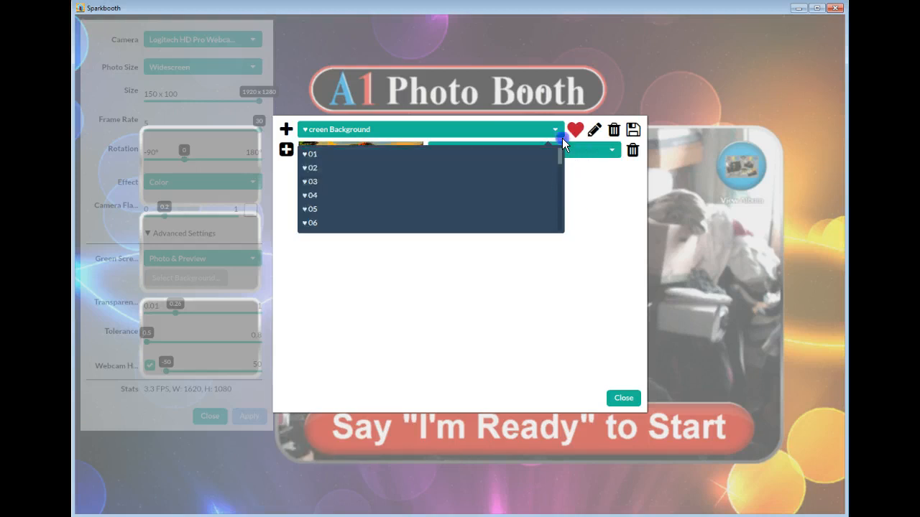
{"action": "left_click_drag", "start_coordinate": [312, 158], "coordinate": [582, 305]}
Step: Close the green screen background editor and the camera settings to return to the photo booth start screen
{"action": "left_click", "coordinate": [617, 401]}
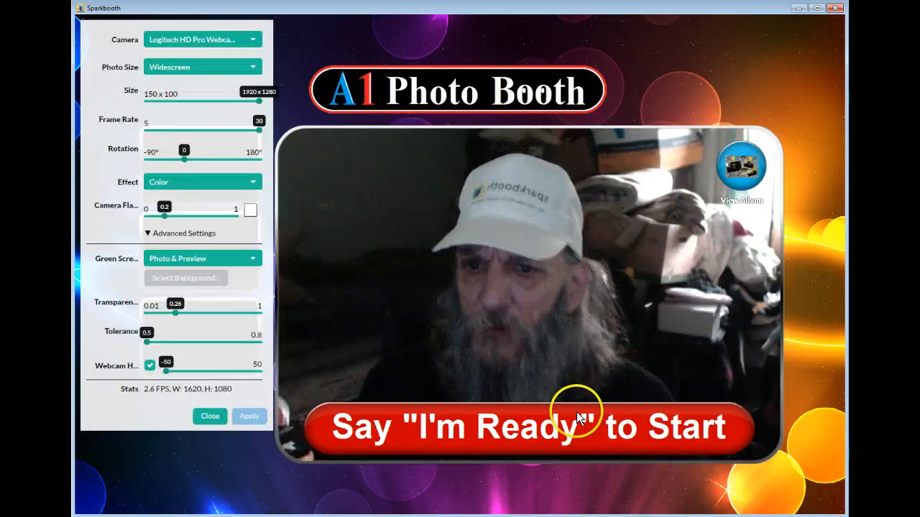
{"action": "left_click", "coordinate": [207, 418]}
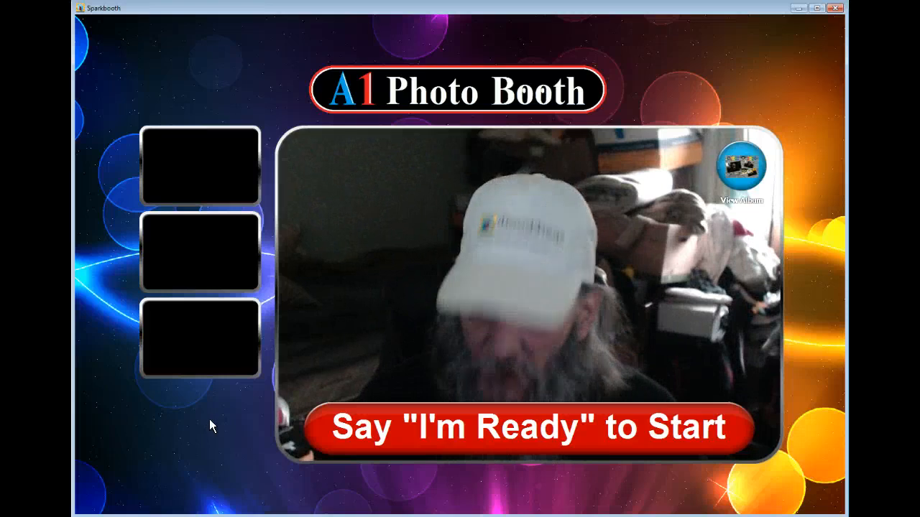
{"action": "left_click", "coordinate": [223, 507]}
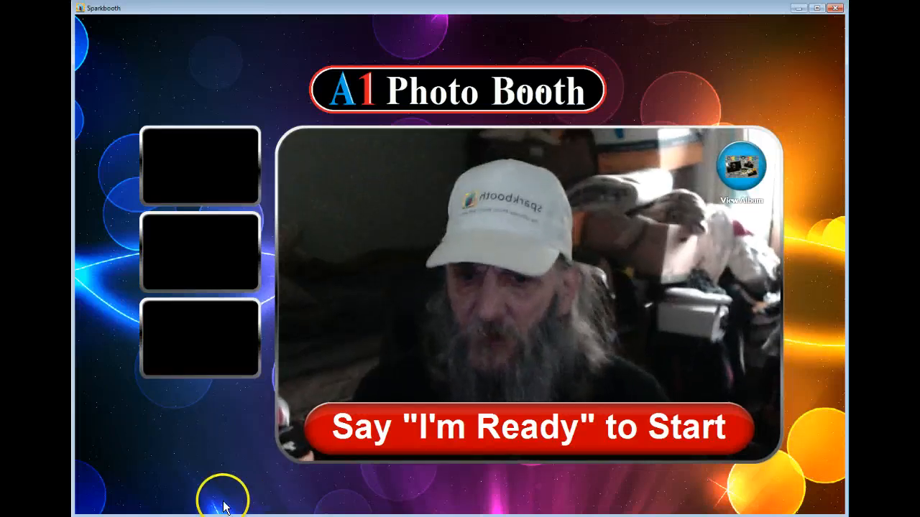